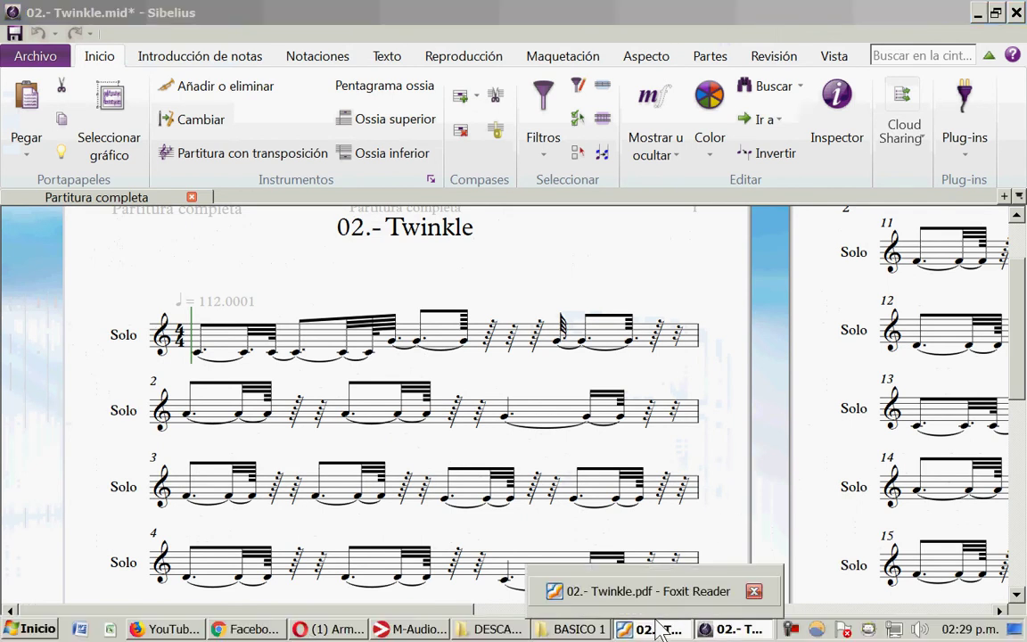
Compare the imported score with 02.- Twinkle.pdf in Foxit Reader and close the Sibelius score without saving.
left_click(678, 627)
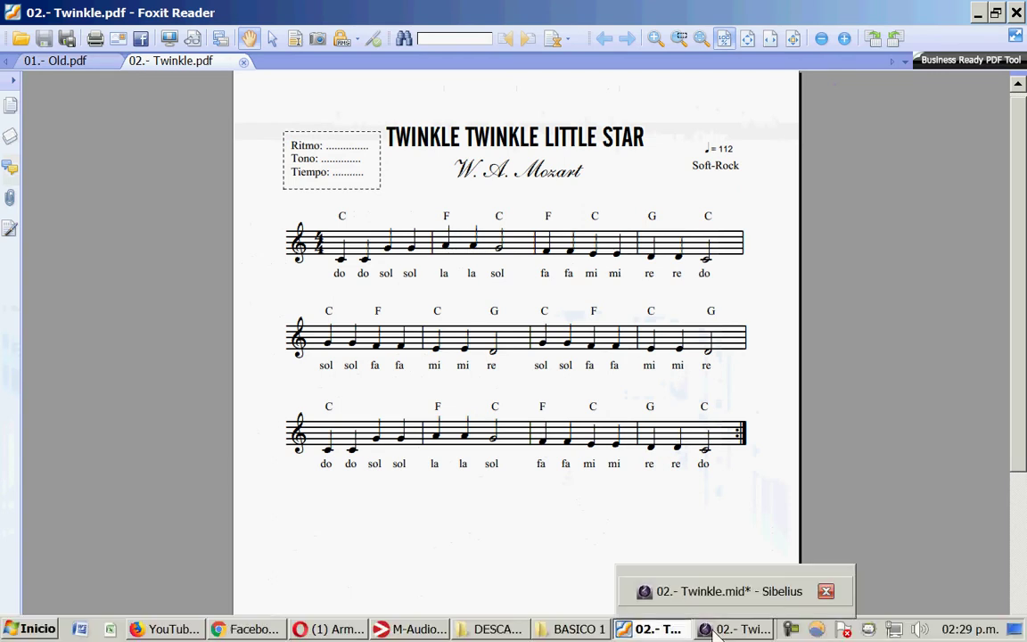
left_click(726, 629)
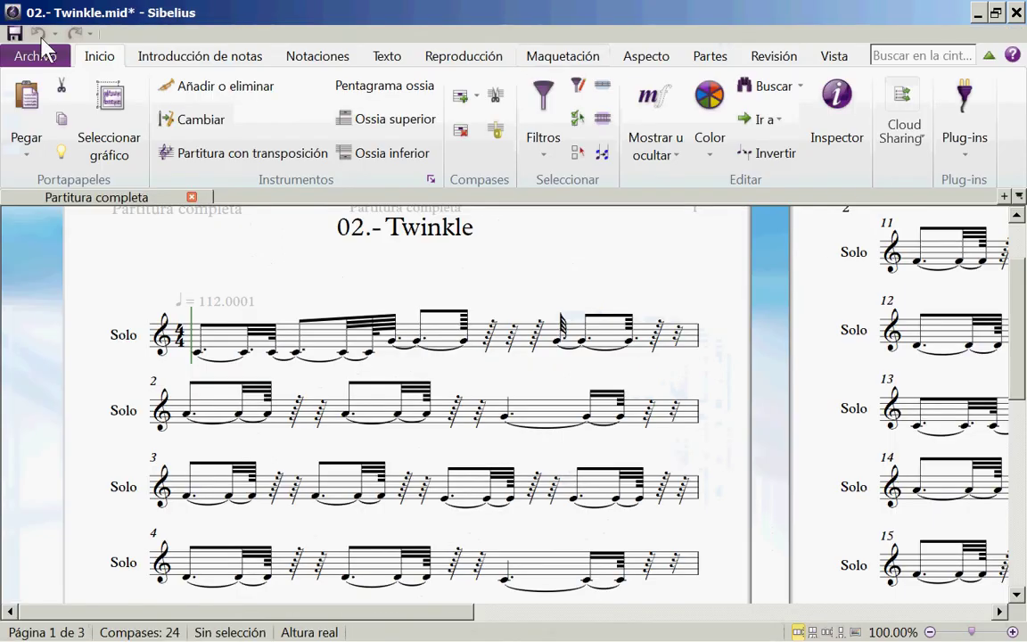
left_click(34, 57)
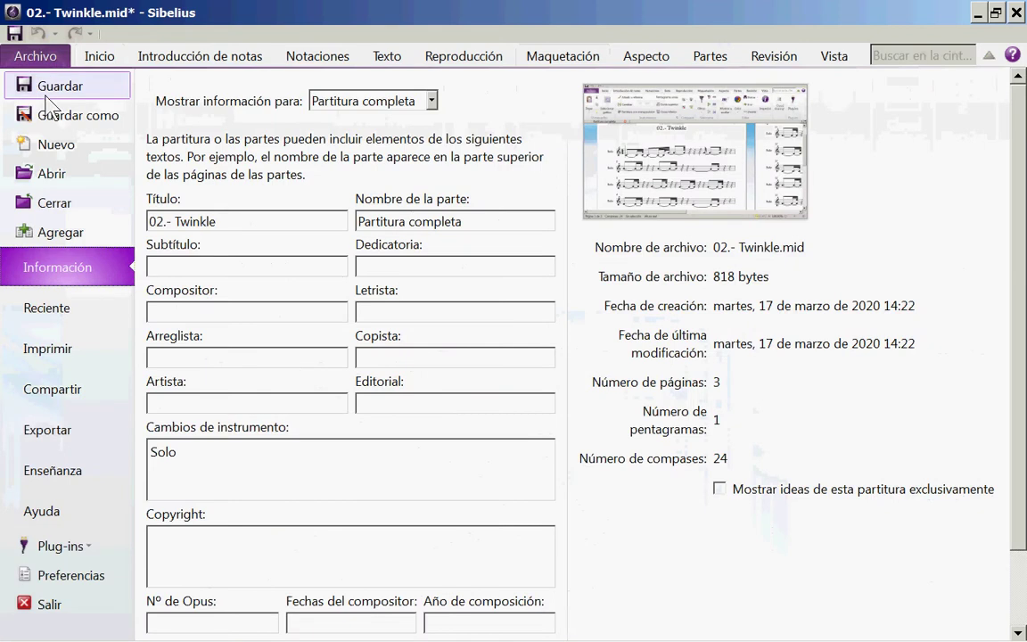
left_click(63, 207)
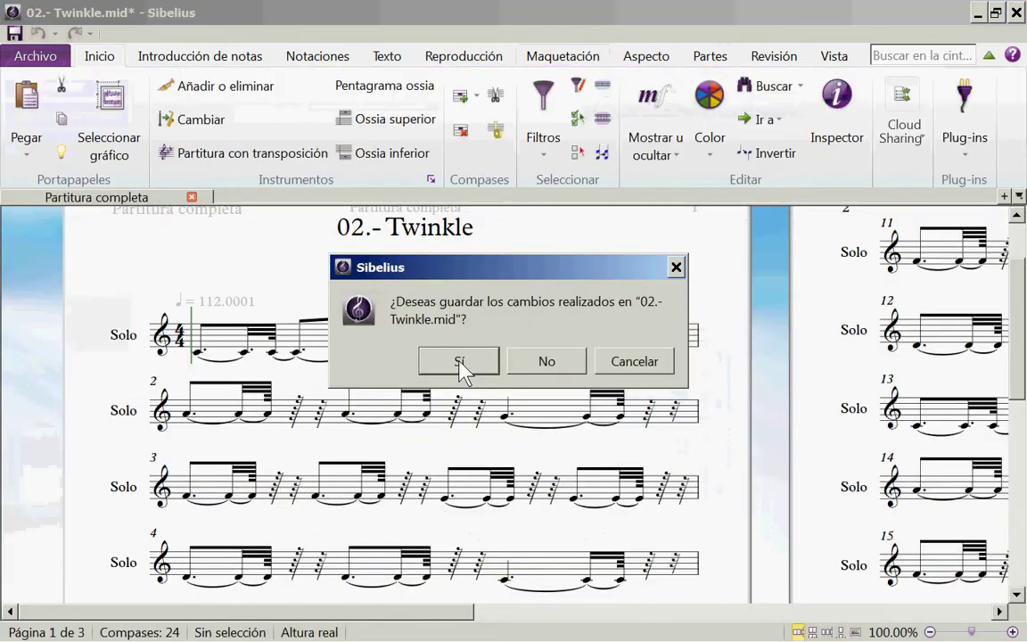
left_click(526, 365)
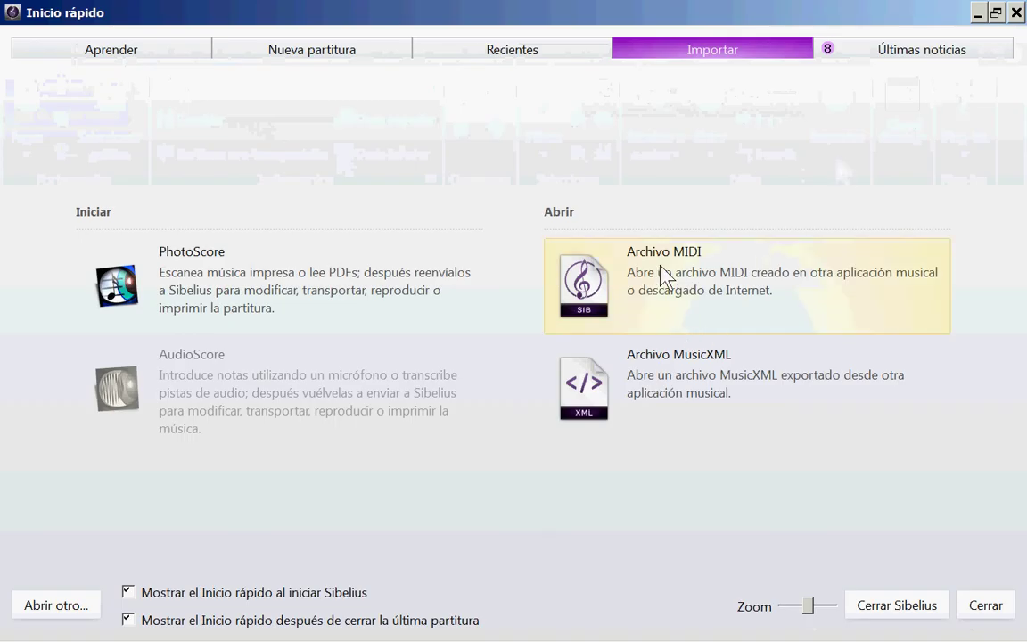
Begin importing the 02.- Twinkle MIDI file and show its notation import options.
left_click(662, 275)
double_click(85, 232)
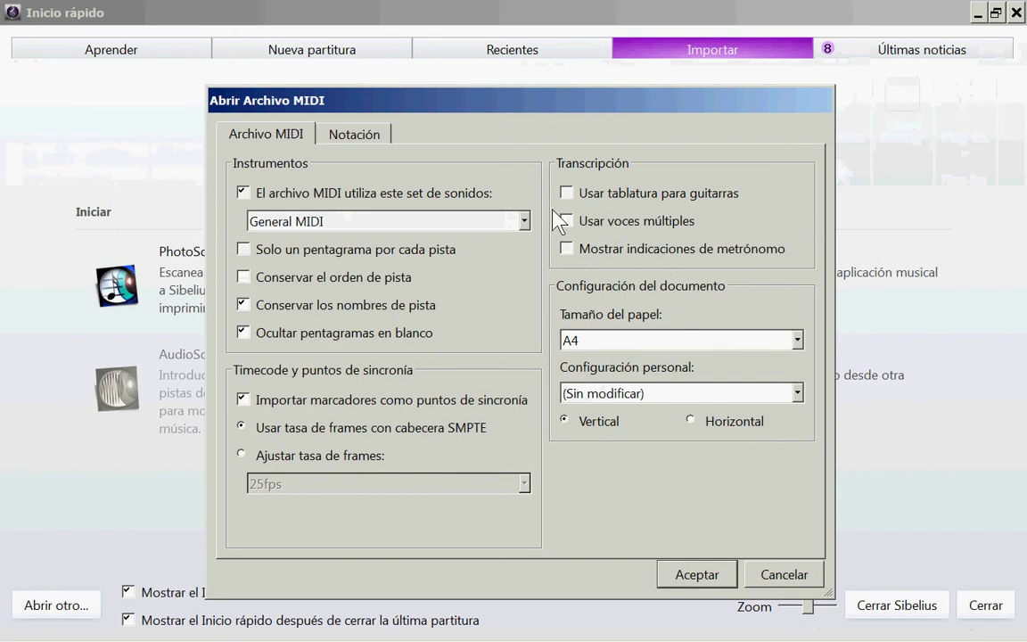
left_click(362, 140)
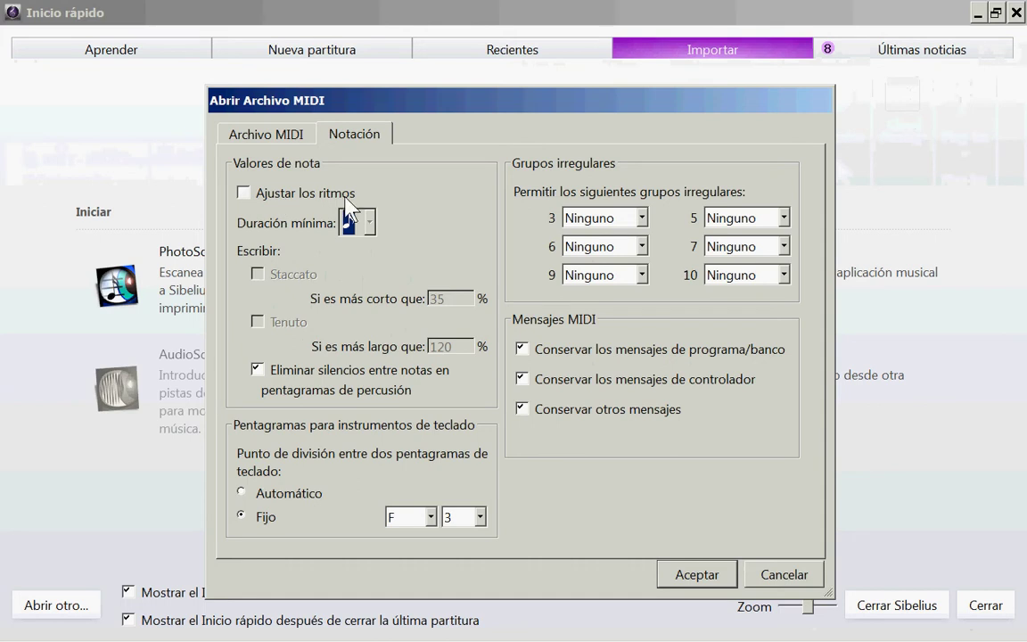
Switch to Foxit Reader to examine the note values in 02.- Twinkle.pdf and return to the MIDI import options.
mouse_move(657, 634)
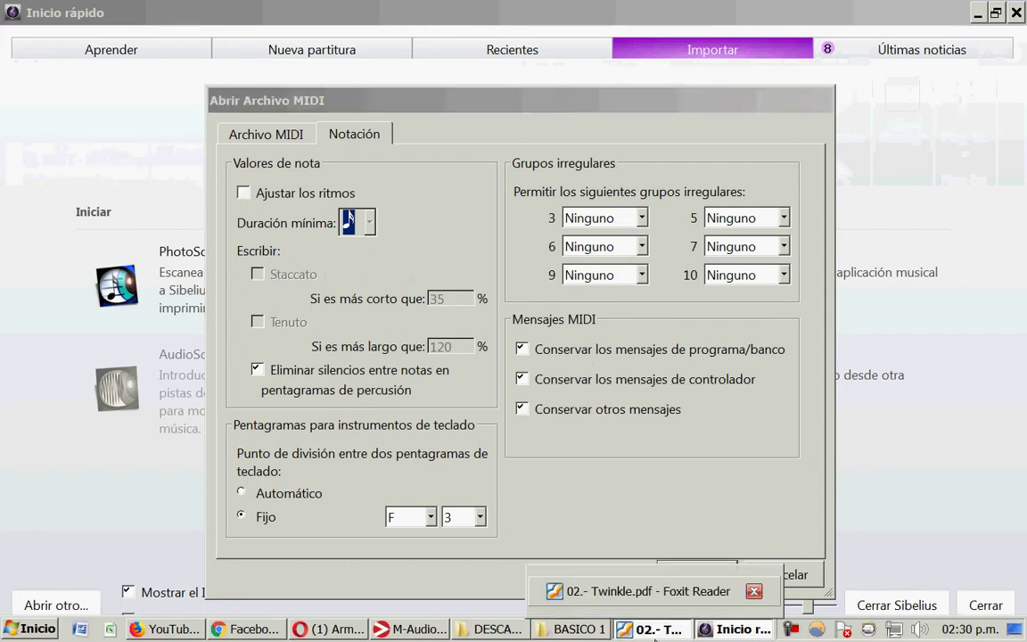
left_click(658, 631)
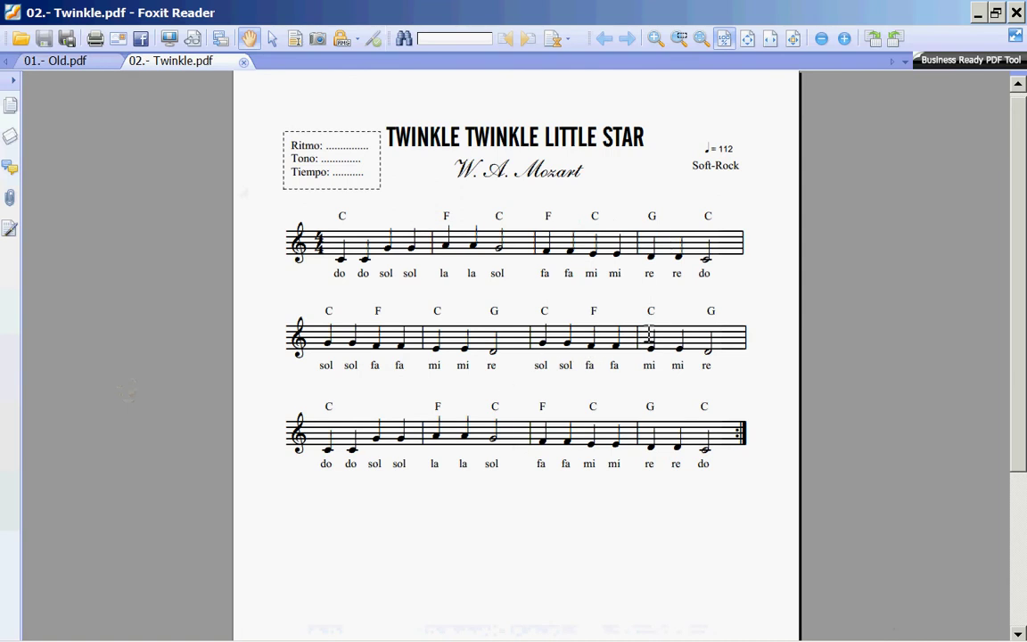
mouse_move(681, 604)
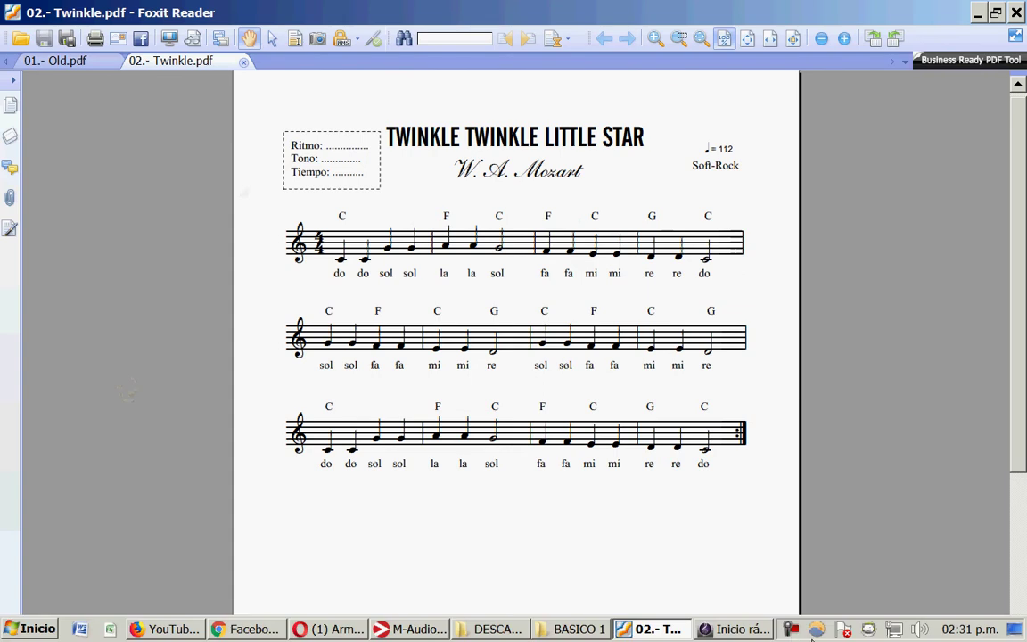
left_click(761, 629)
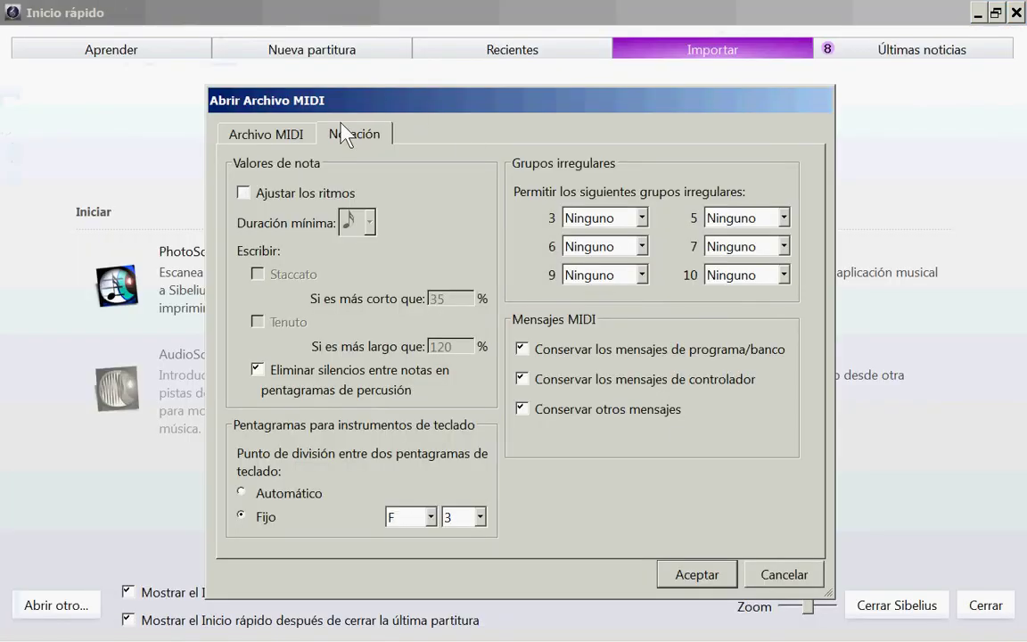
Enable rhythm adjustment (Ajustar los ritmos) and set the minimum duration to a quarter note.
left_click(267, 200)
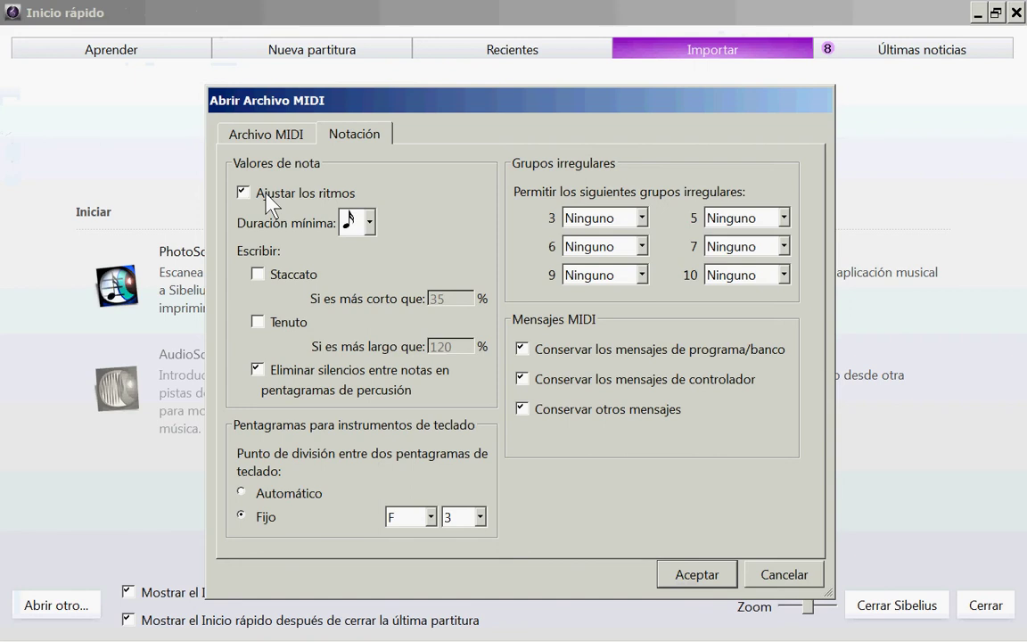
key("alt+Tab")
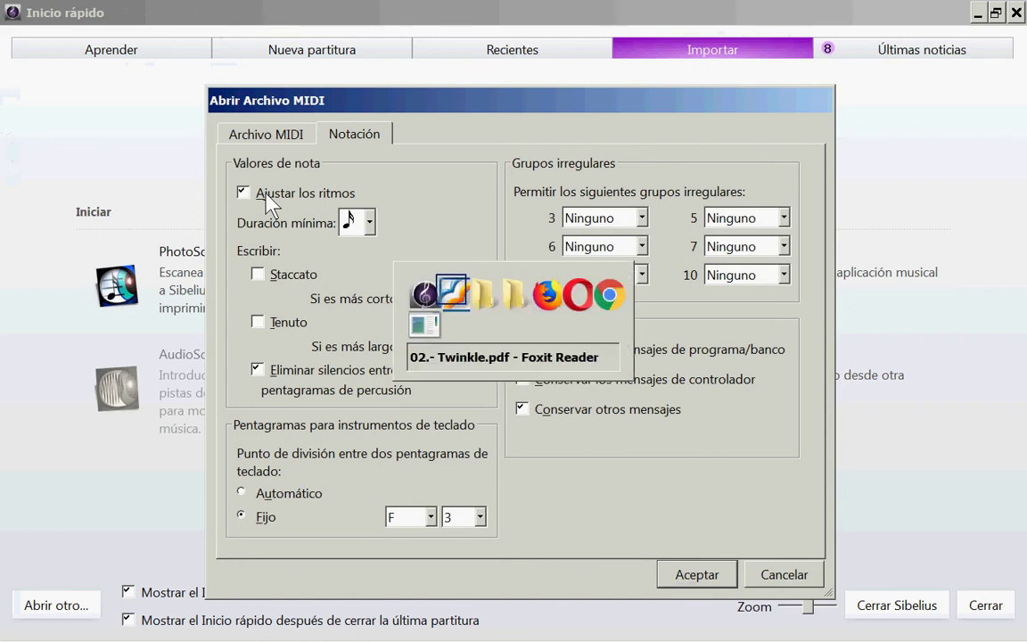
key("alt+Tab")
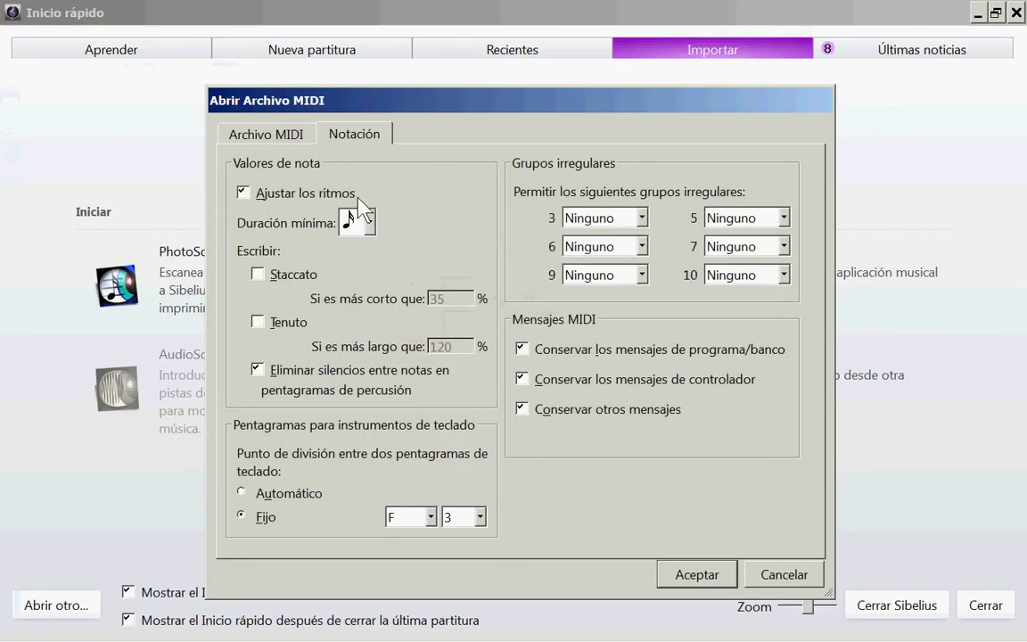
left_click(369, 224)
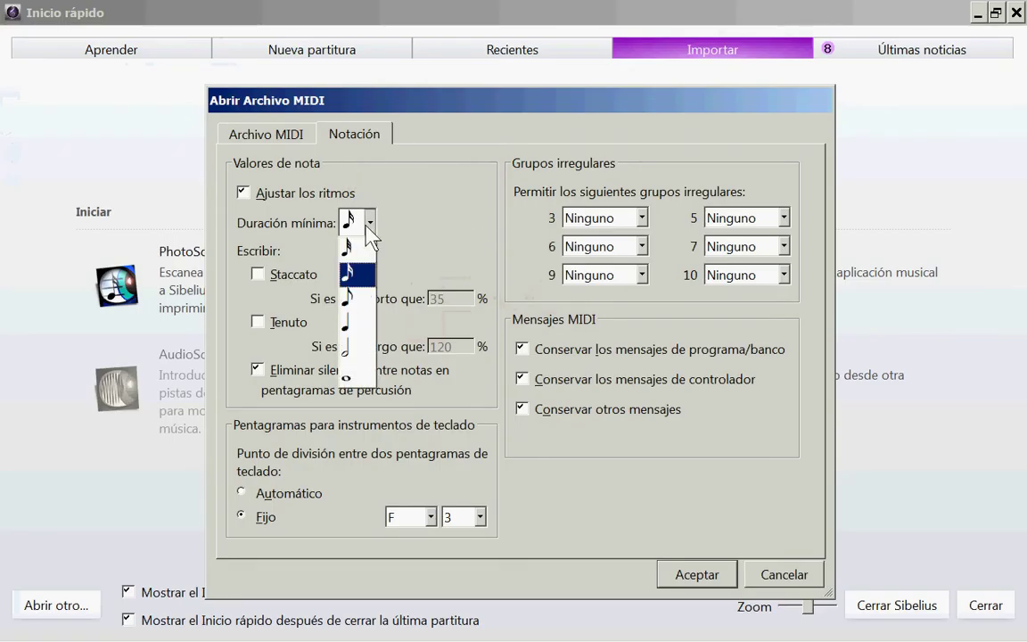
left_click(365, 322)
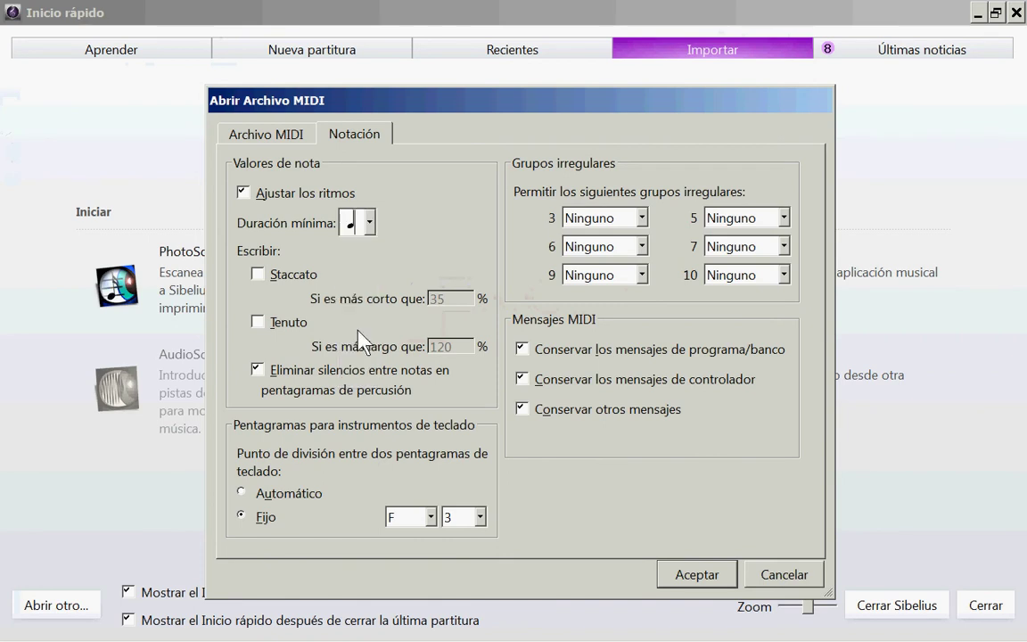
Review the available minimum durations against the notes in 02.- Twinkle.pdf, keeping the quarter note selected.
left_click(368, 224)
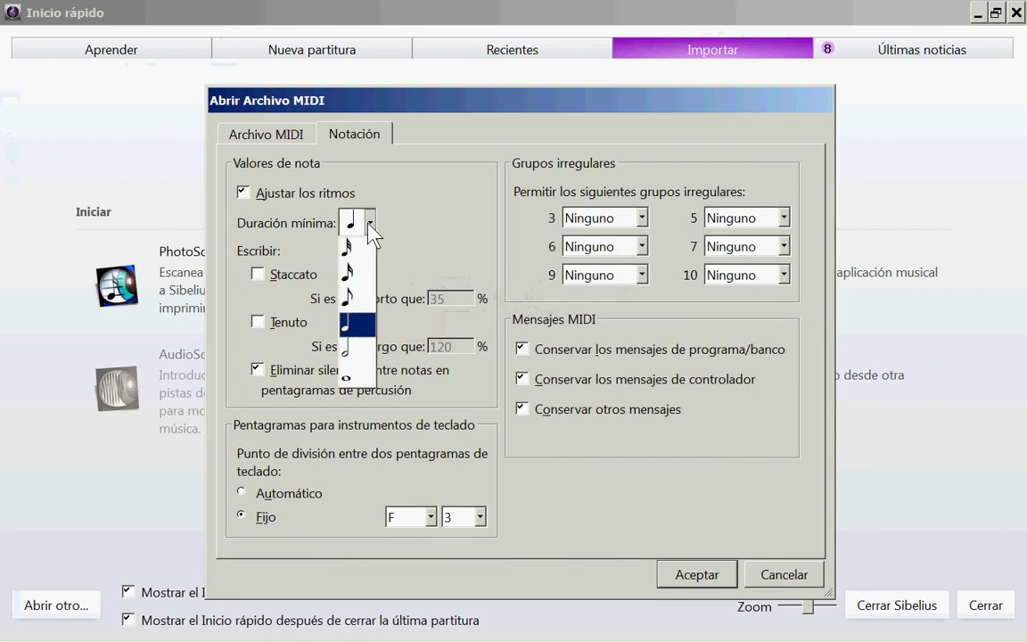
left_click(426, 234)
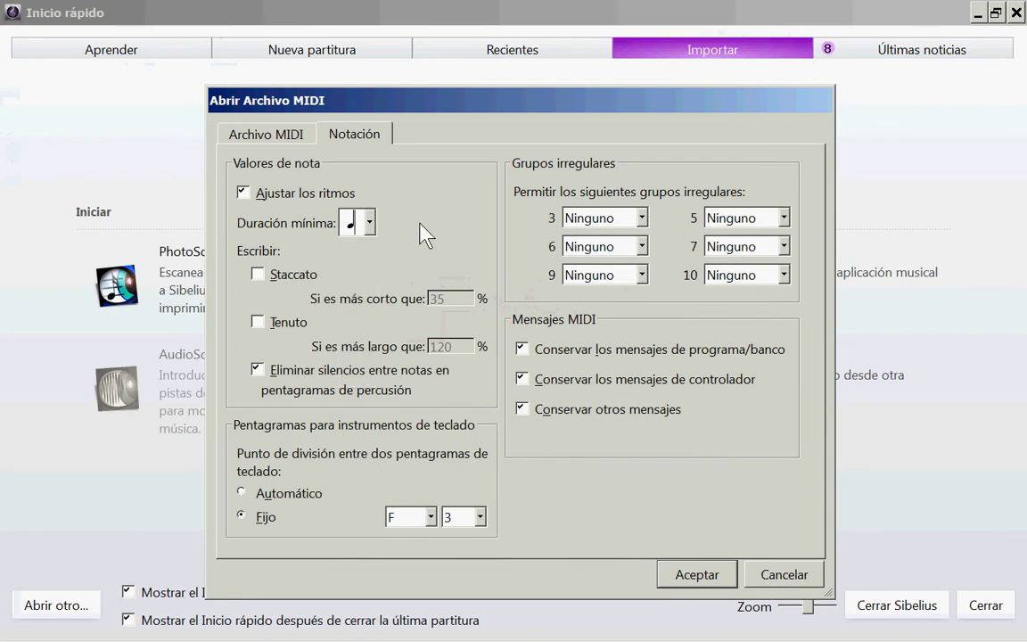
key("alt+Tab")
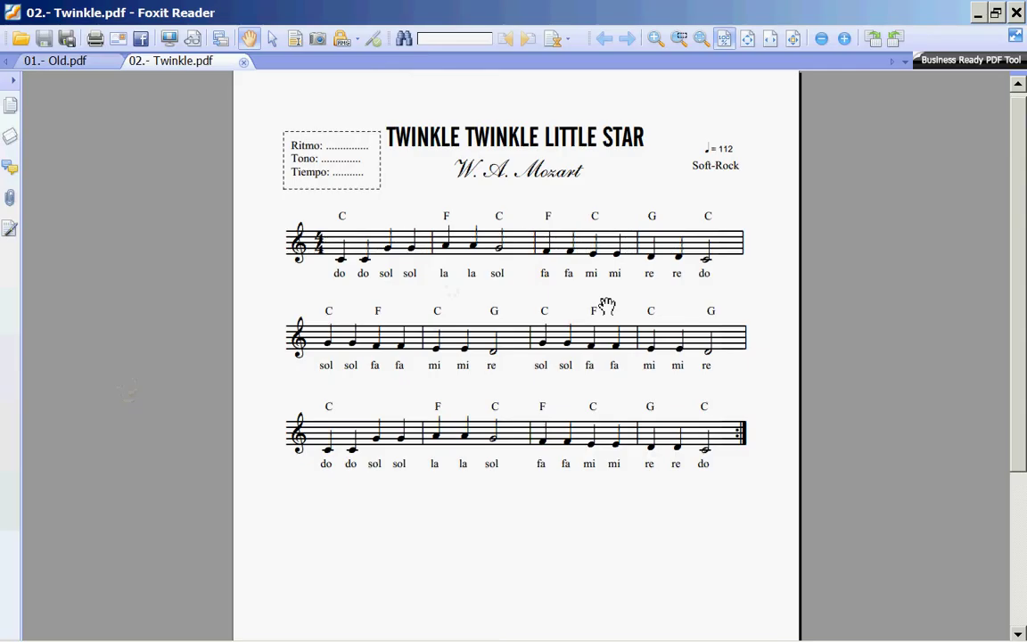
key("alt+Tab")
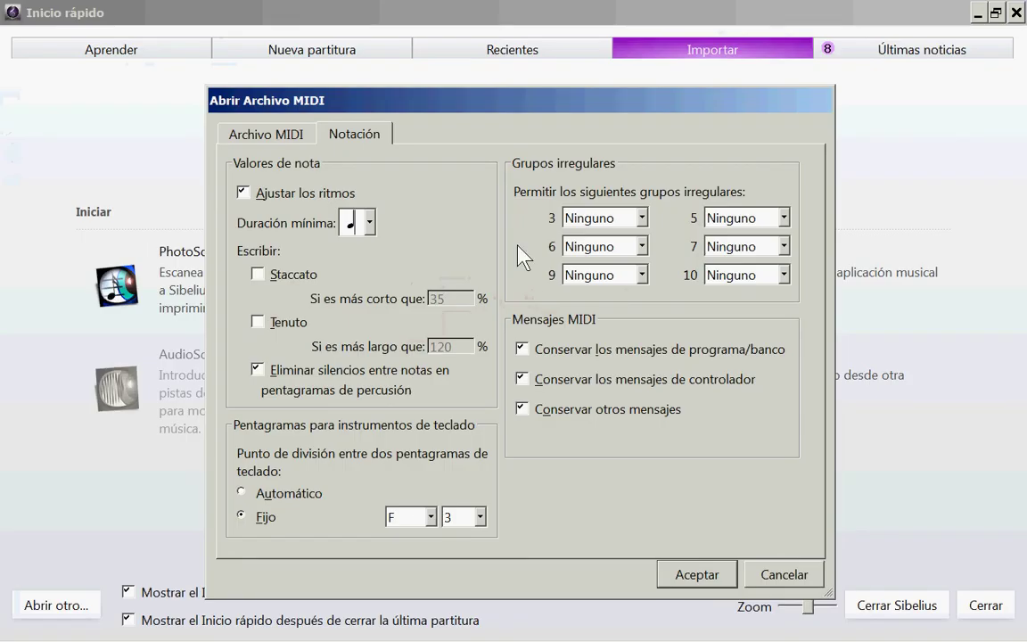
left_click(370, 222)
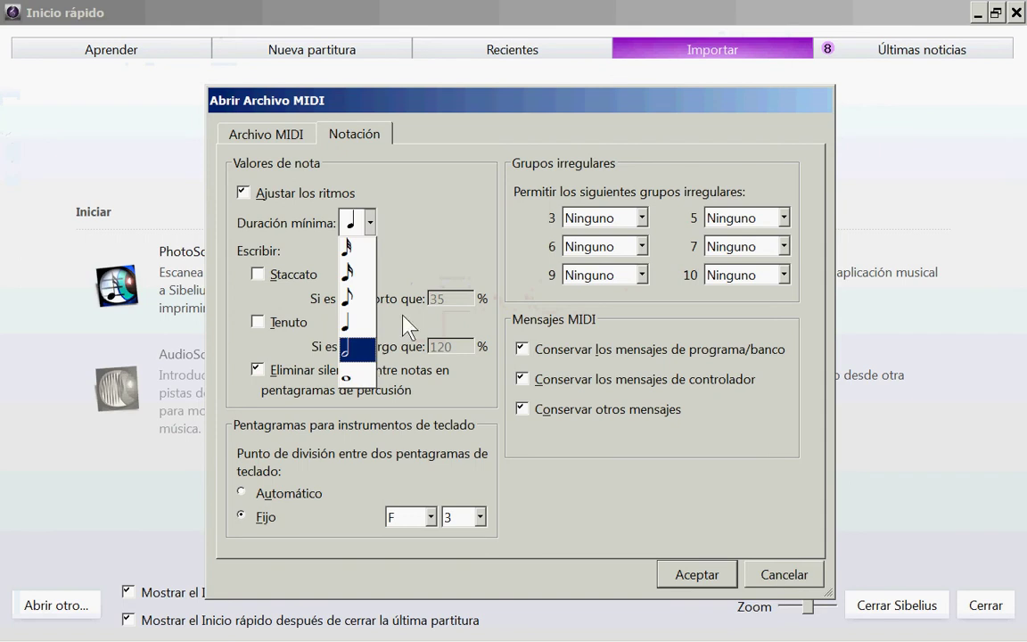
left_click(369, 357)
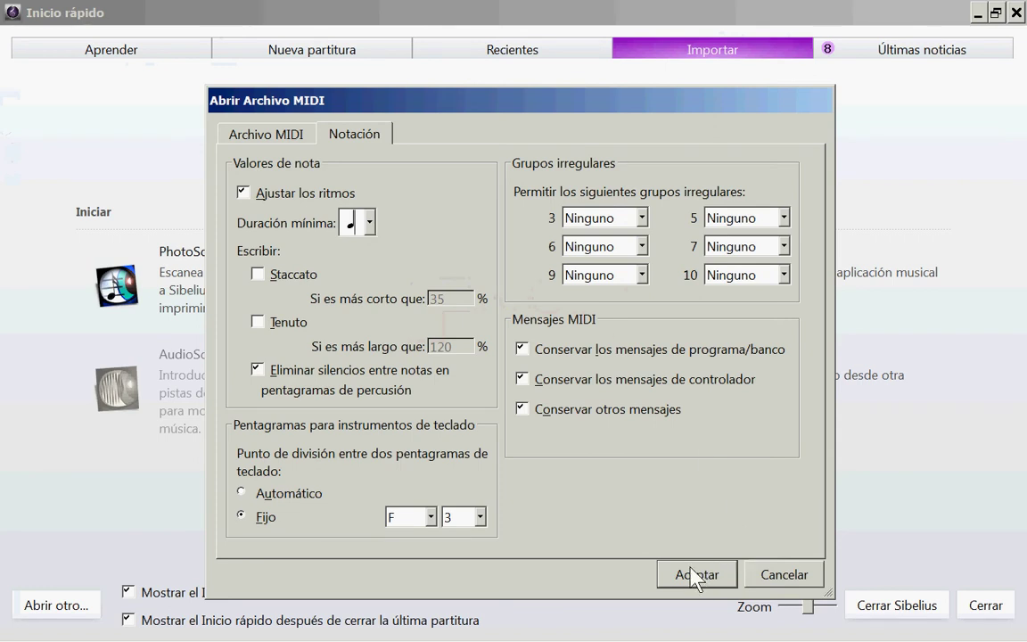
Enable writing Staccato and Tenuto articulations for the imported notes.
left_click(258, 273)
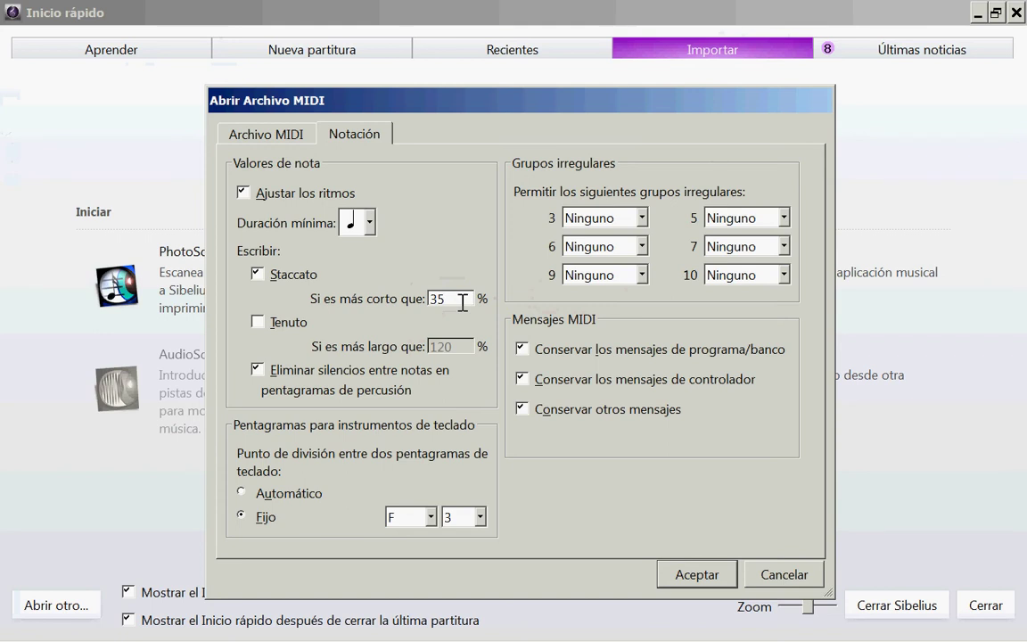
left_click(258, 323)
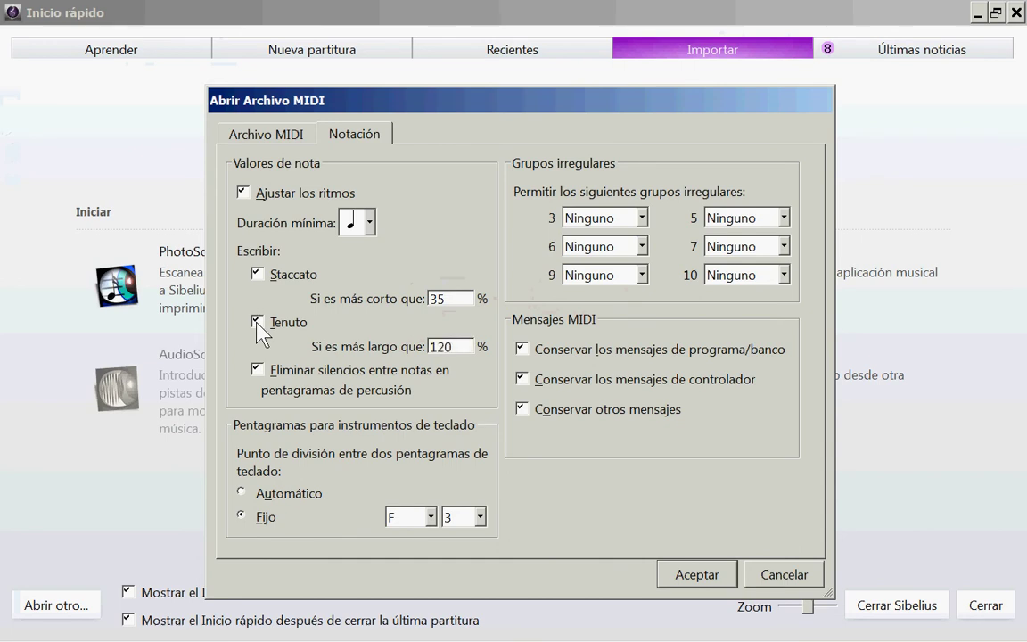
double_click(460, 346)
double_click(451, 300)
Look through the note choices for the fixed split point between keyboard staves without changing it.
left_click(428, 519)
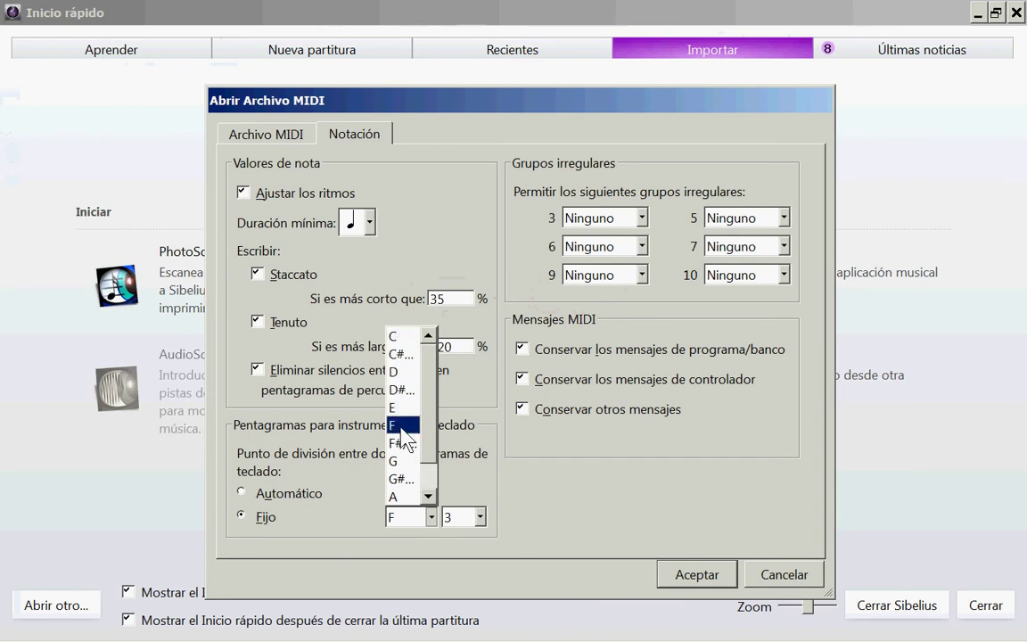
left_click(430, 498)
left_click(430, 498)
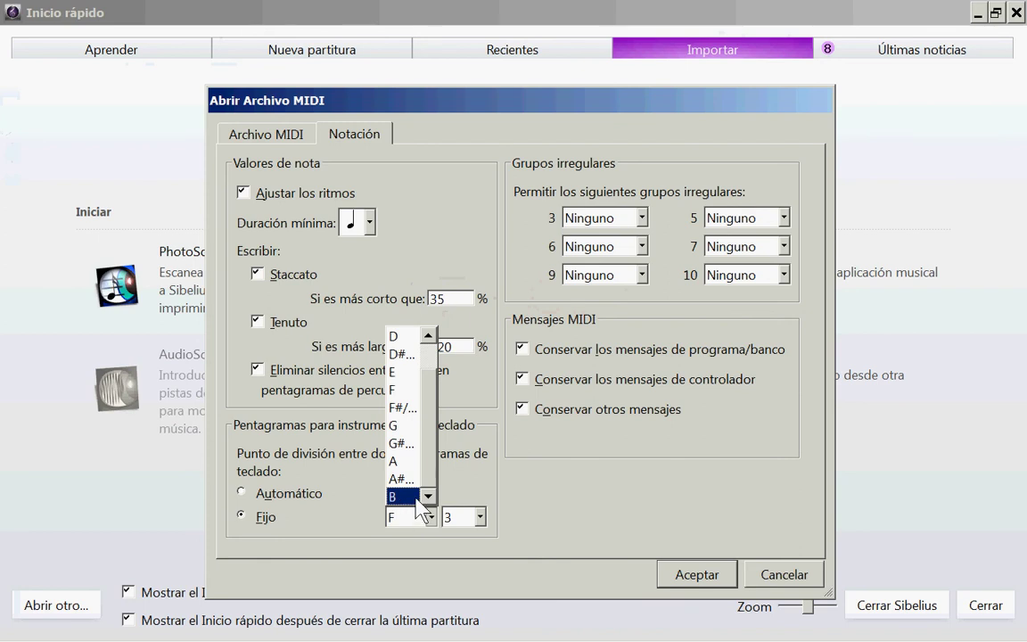
left_click(553, 500)
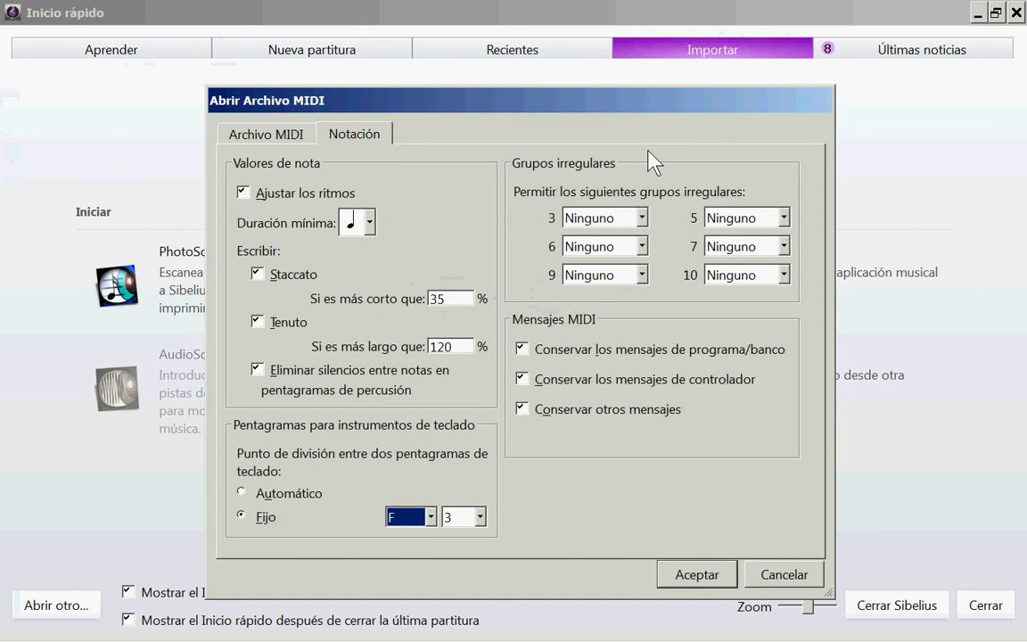
Set the allowed irregular groups of 3, 6 and 5 to Sencillo.
left_click(642, 219)
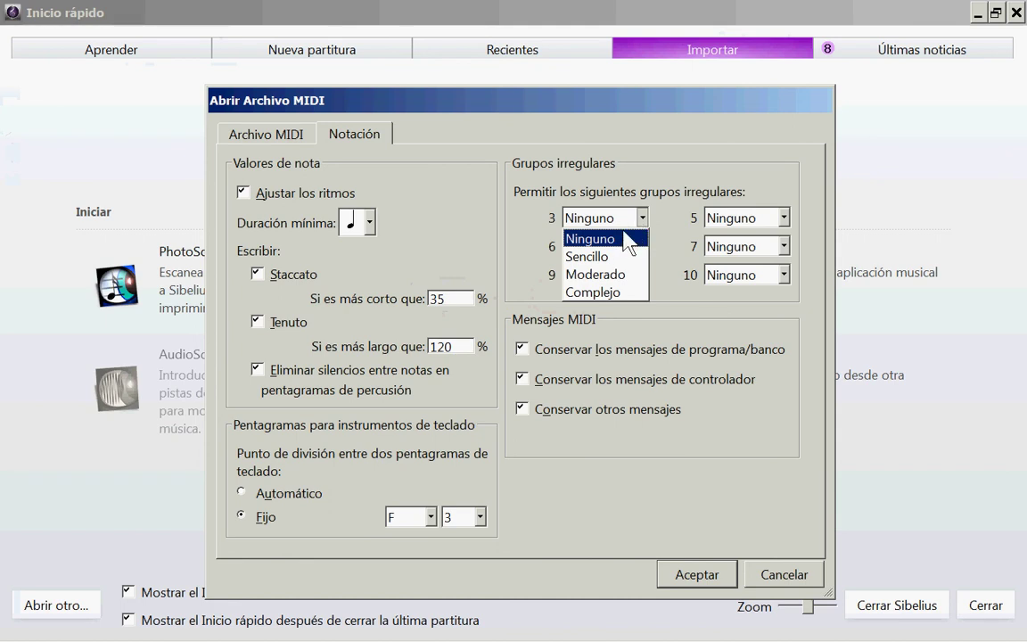
left_click(550, 230)
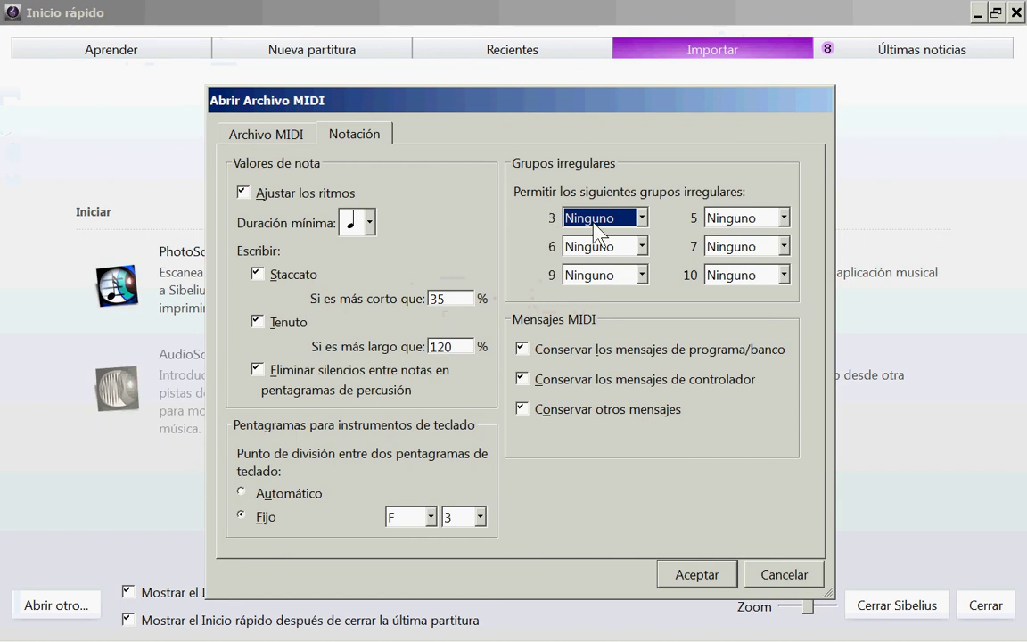
left_click(593, 223)
left_click(625, 259)
left_click(642, 247)
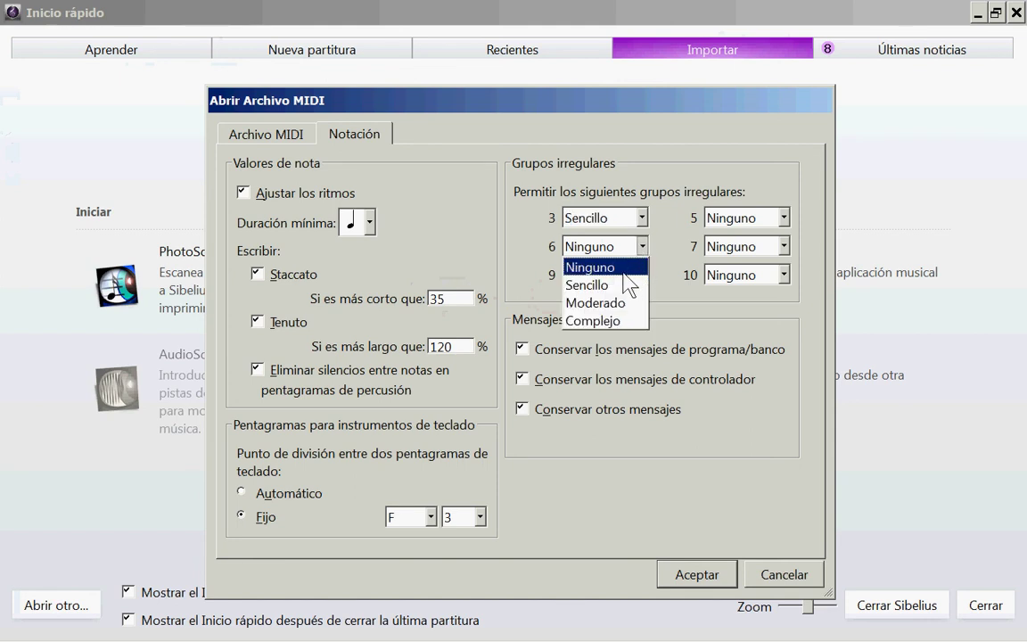
left_click(619, 285)
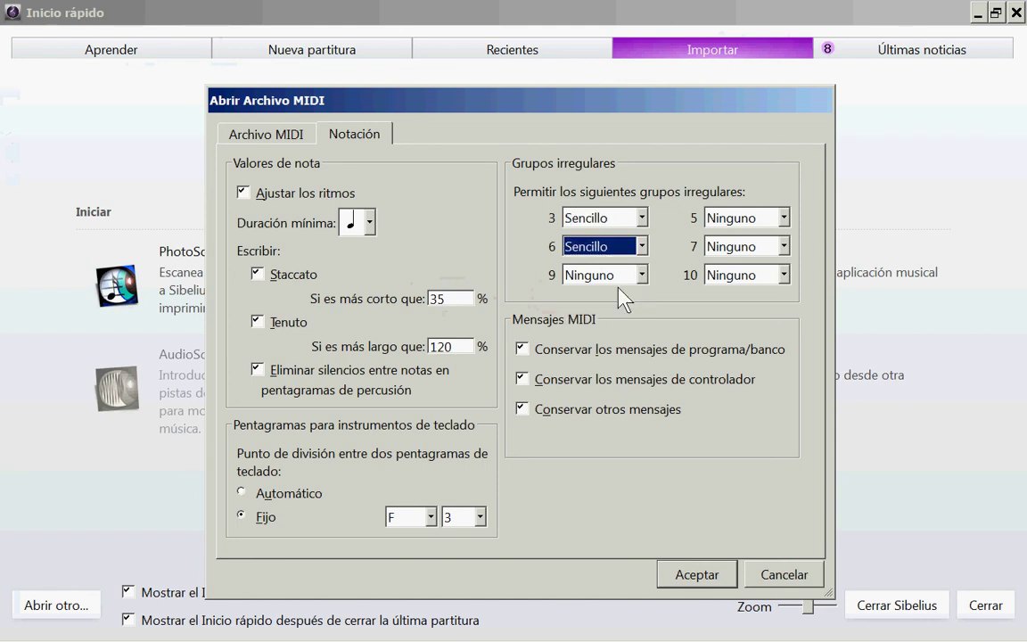
left_click(784, 218)
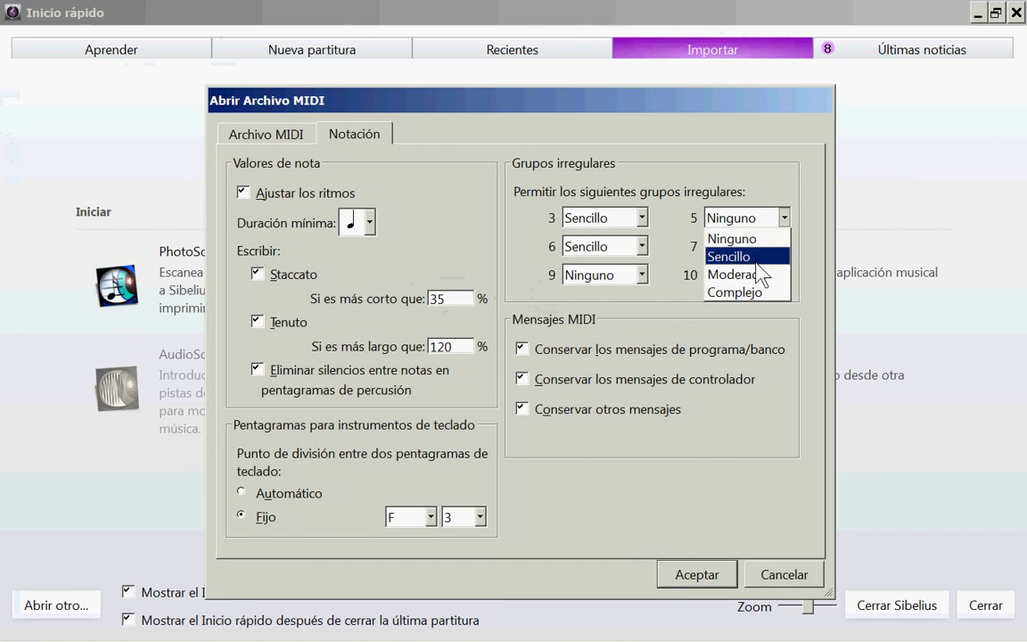
left_click(756, 256)
Change the allowed irregular groups of 3, 6 and 5 to Complejo.
left_click(632, 217)
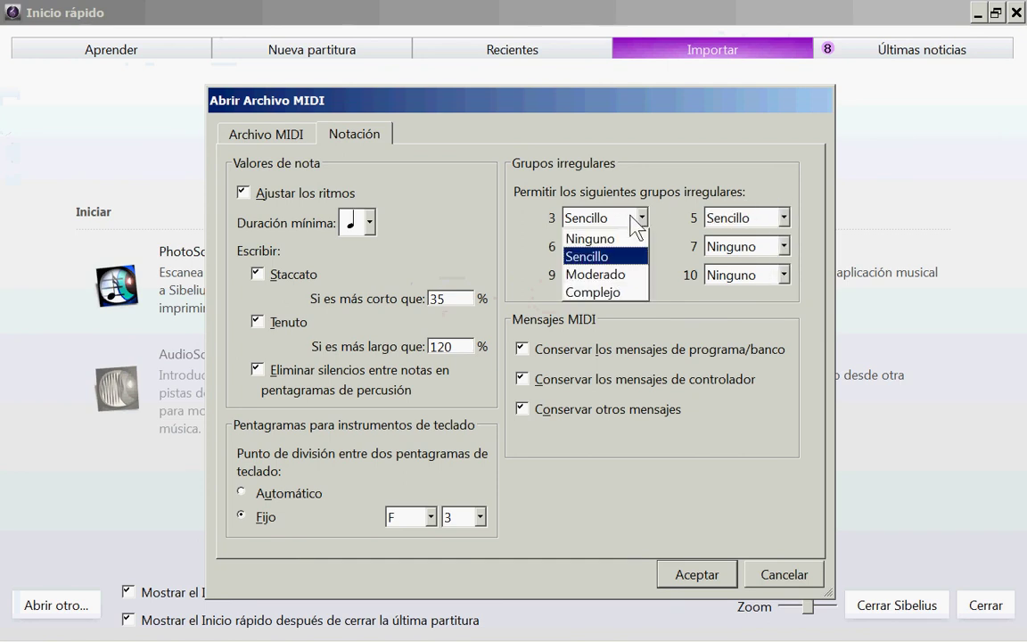
left_click(627, 295)
left_click(615, 246)
left_click(624, 319)
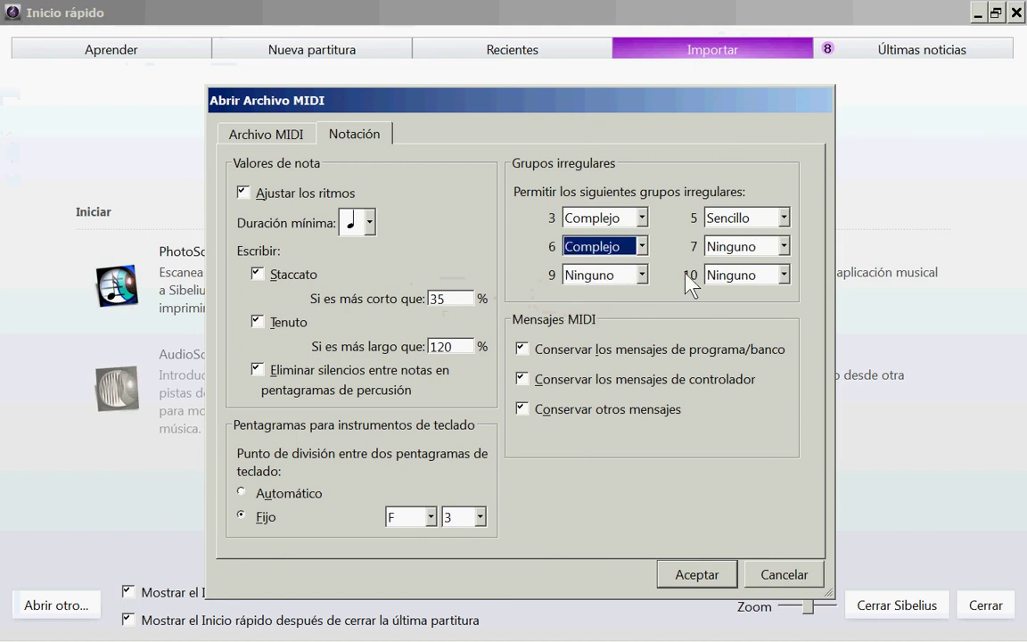
left_click(737, 218)
left_click(757, 293)
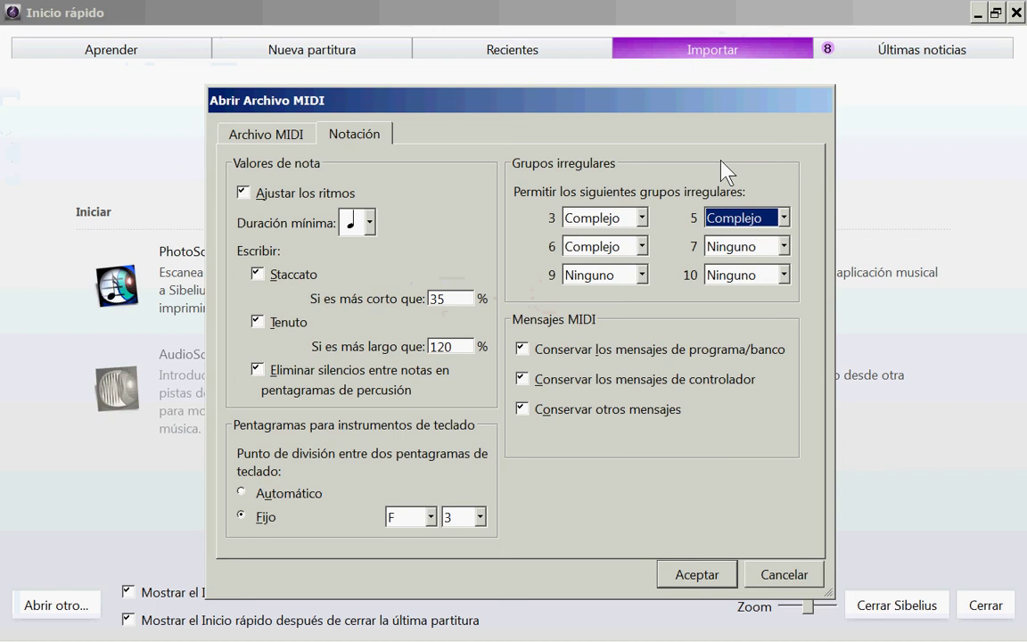
Reset the allowed irregular groups of 3, 6 and 5 to Ninguno.
left_click(587, 217)
left_click(615, 239)
left_click(610, 246)
left_click(602, 265)
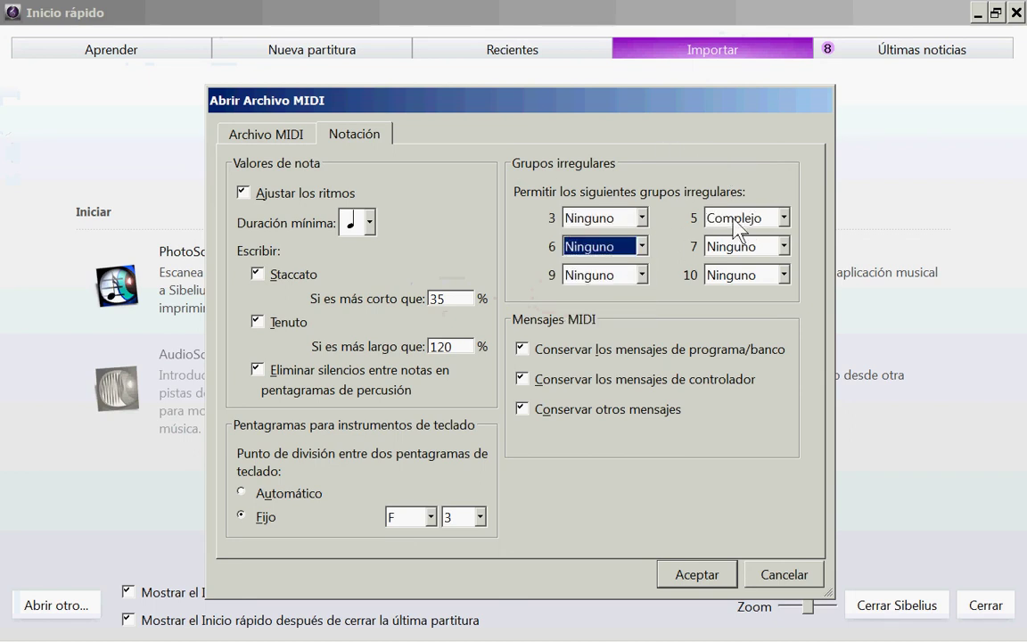
left_click(733, 222)
left_click(745, 241)
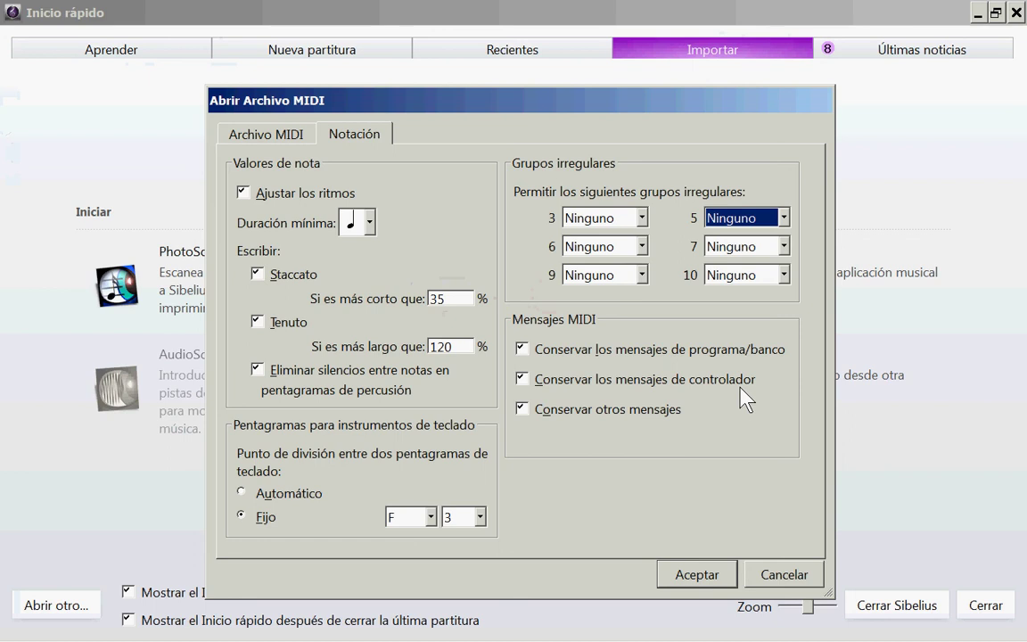
Import the MIDI file with the chosen notation settings and compare the score with 02.- Twinkle.pdf.
left_click(698, 575)
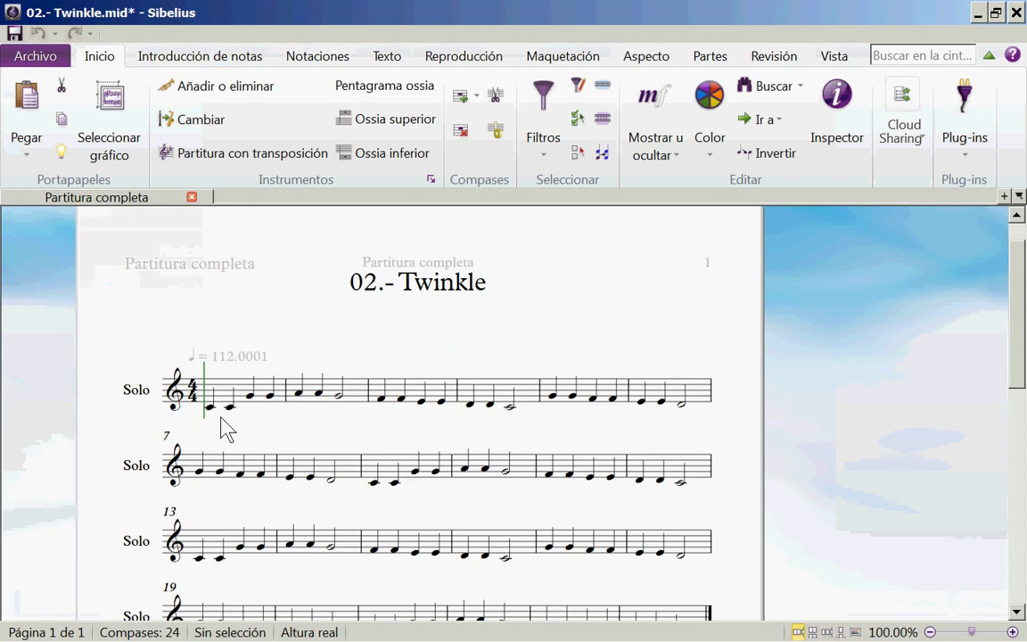
key("alt+Tab")
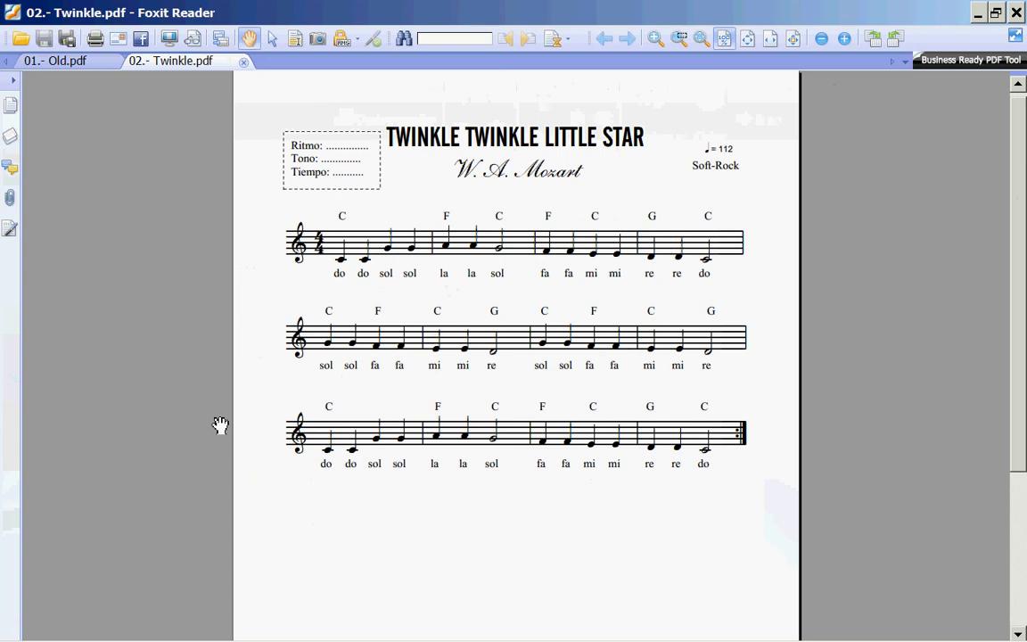
key("alt+Tab")
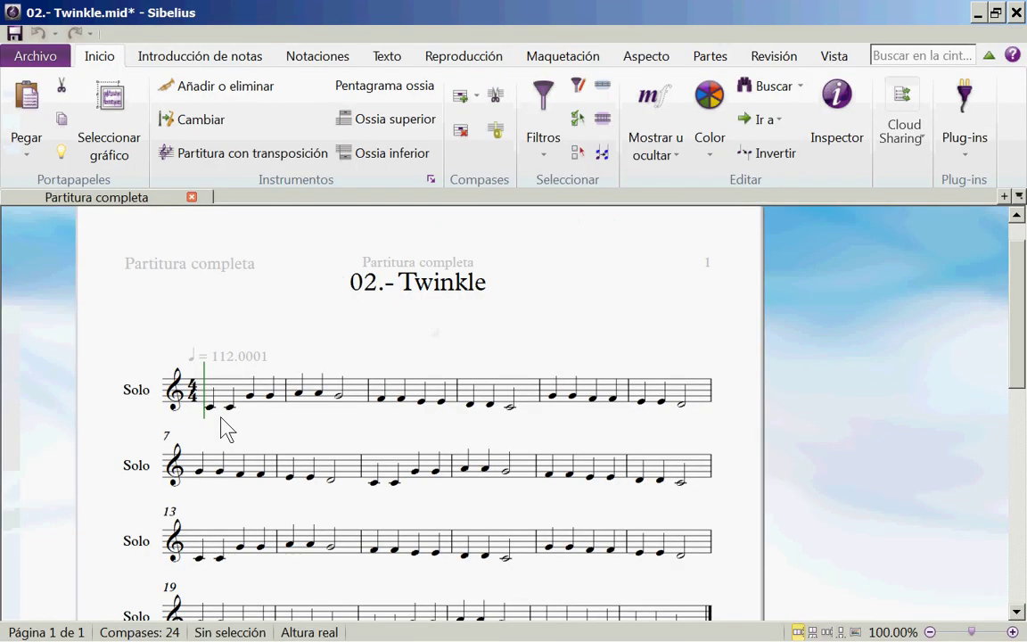